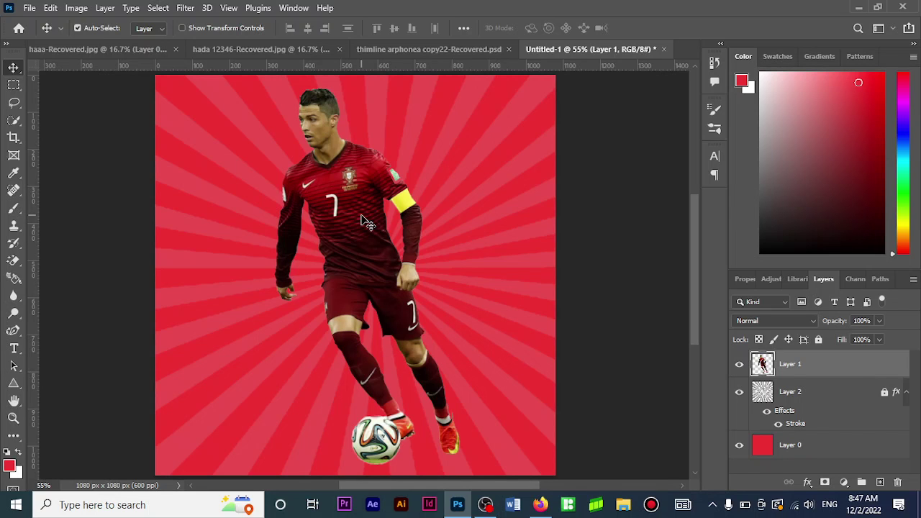
Step: Drag the footballer cutout on Layer 1 slightly left and higher over the sunburst
drag(367, 223, 340, 230)
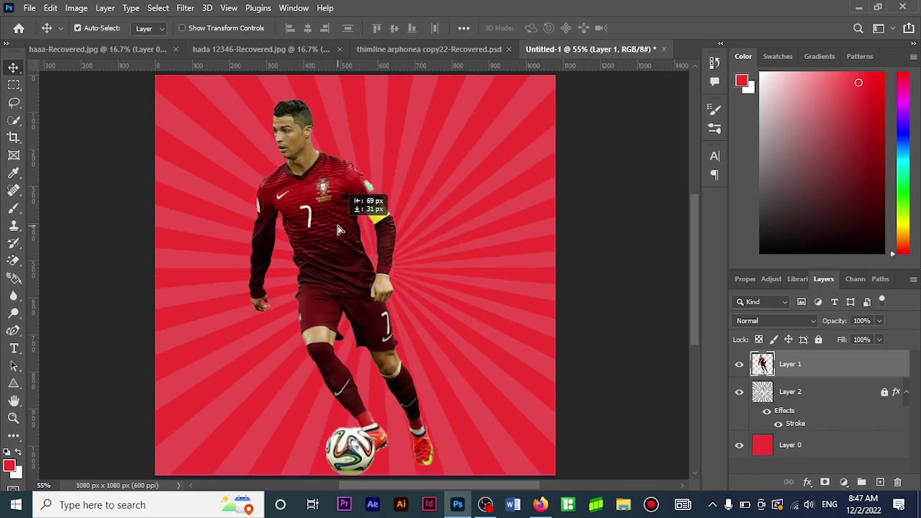
drag(339, 230, 346, 227)
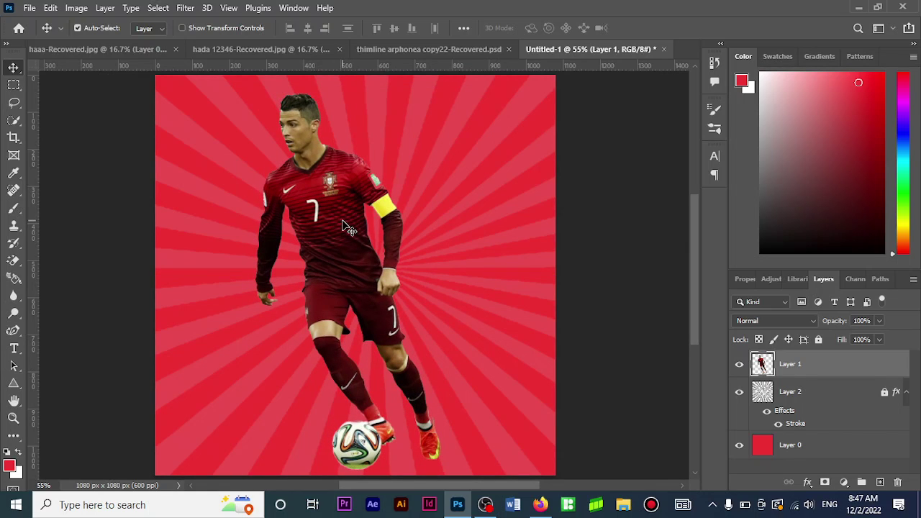
Step: Add a white 7 in Berlin Sans FB at 159 pt, enlarged and centred over the footballer
click(13, 349)
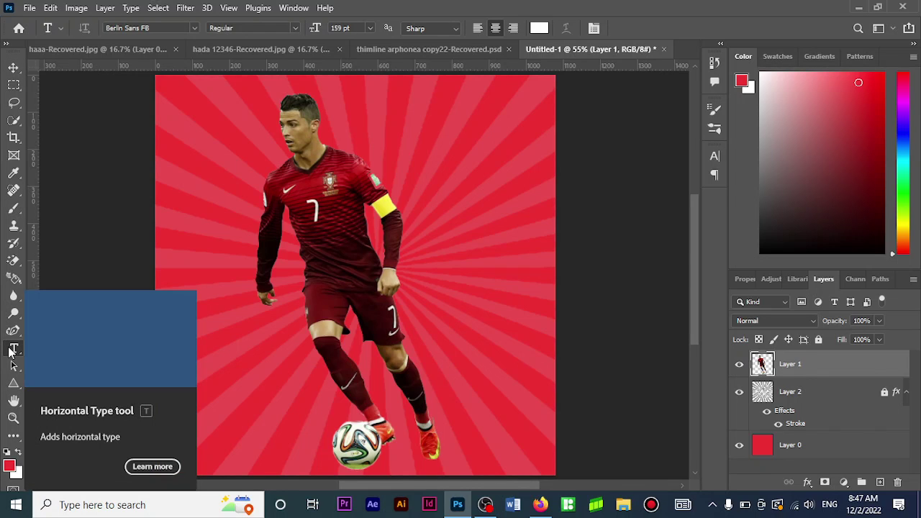
click(225, 272)
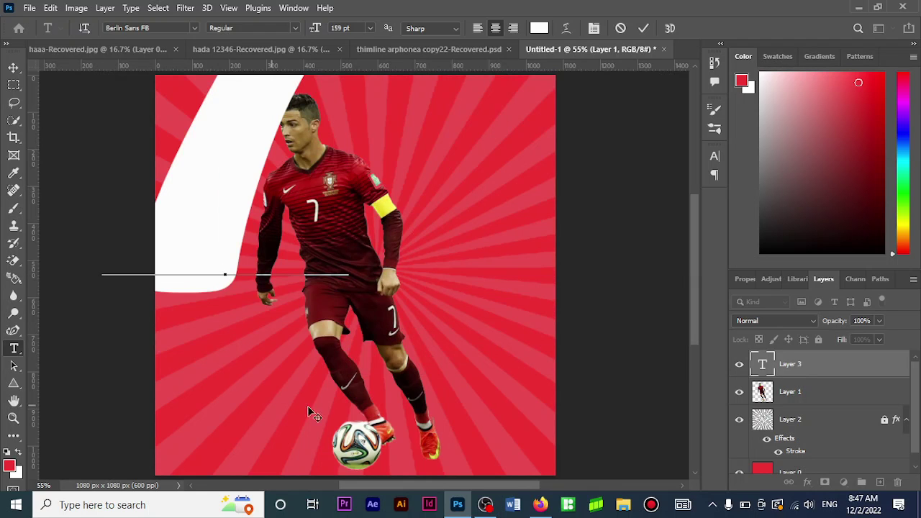
text(7)
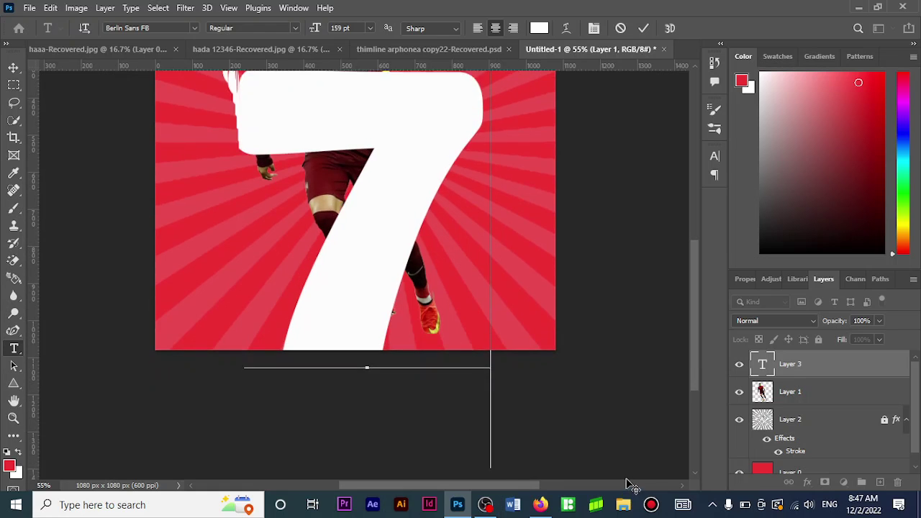
drag(633, 431, 655, 440)
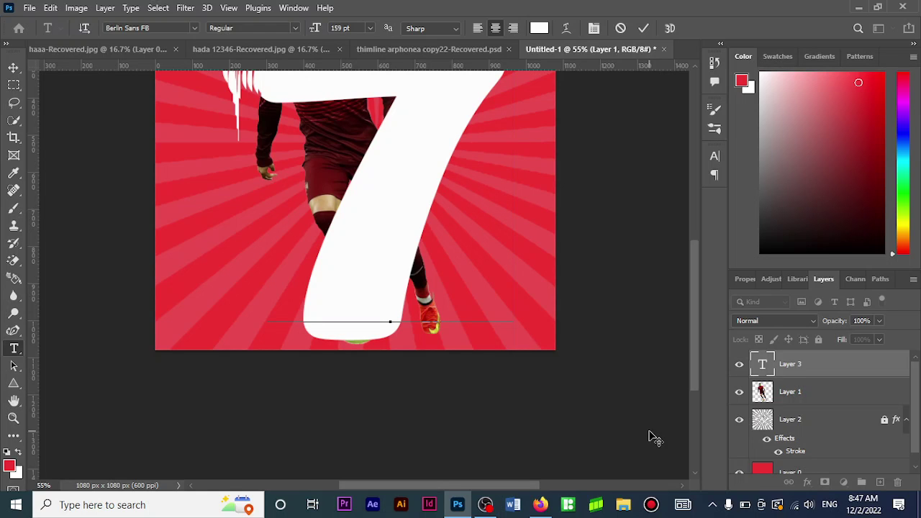
drag(655, 440, 648, 431)
scroll(649, 431, down, 2)
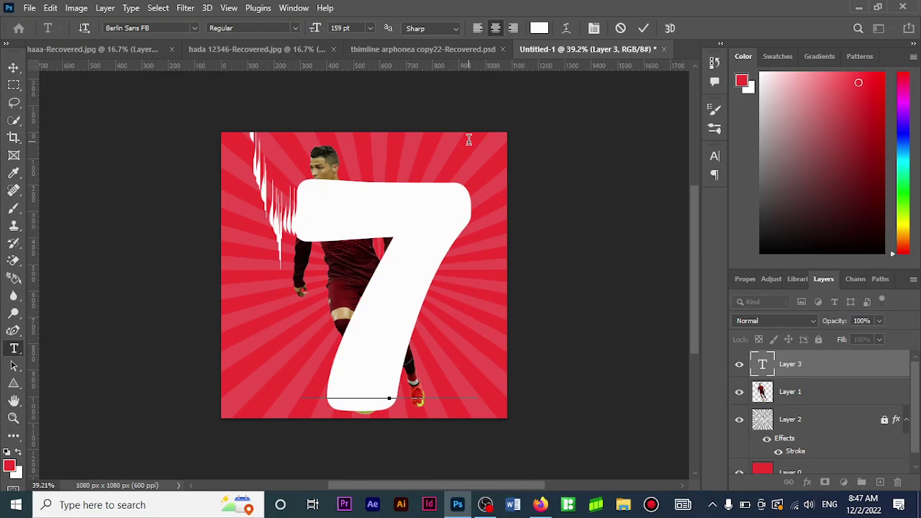
drag(539, 323, 533, 319)
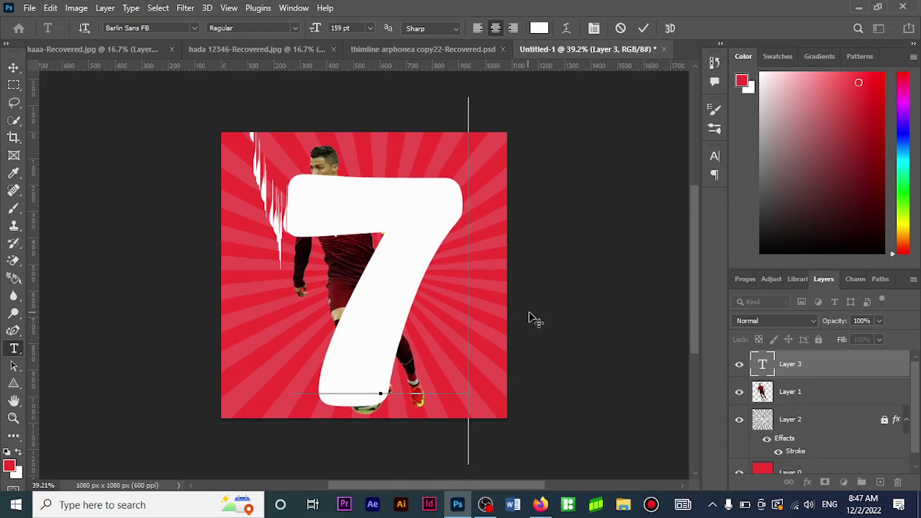
drag(532, 320, 522, 313)
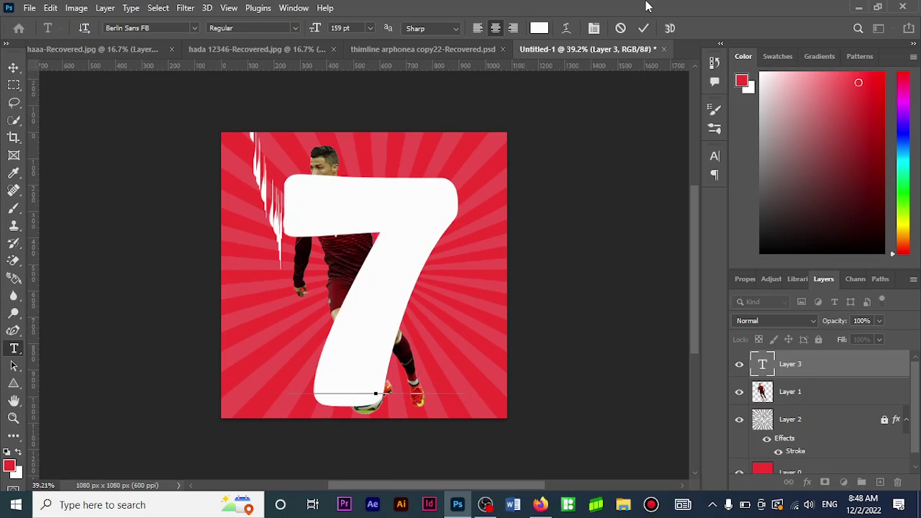
click(644, 28)
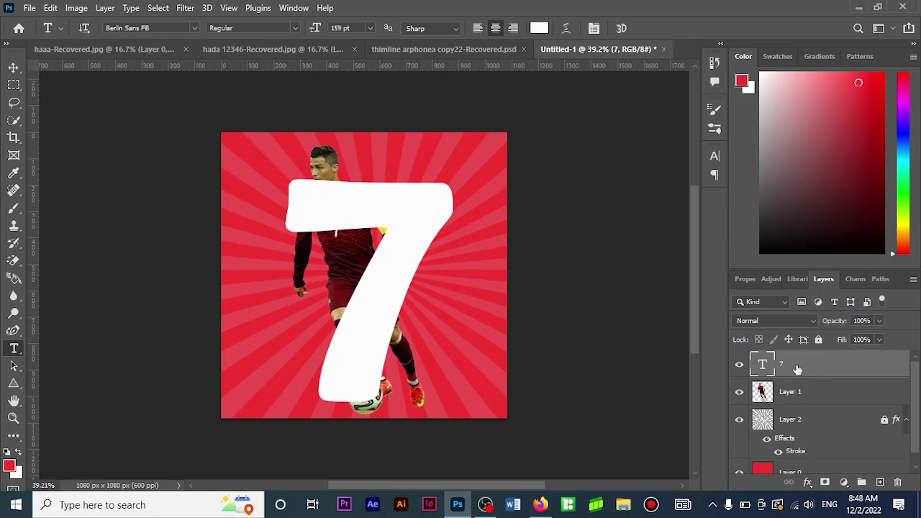
Step: Move the 7 text layer beneath Layer 1 in the Layers panel
drag(787, 369, 790, 396)
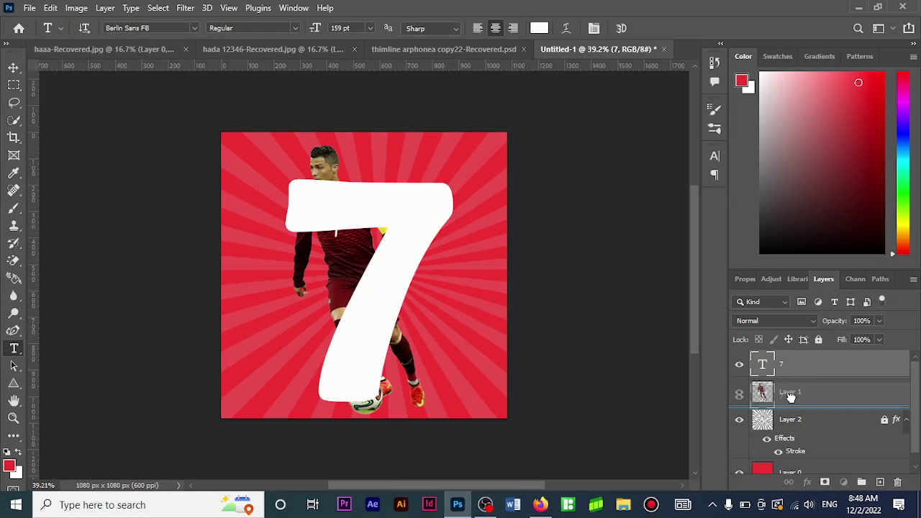
drag(790, 397, 791, 399)
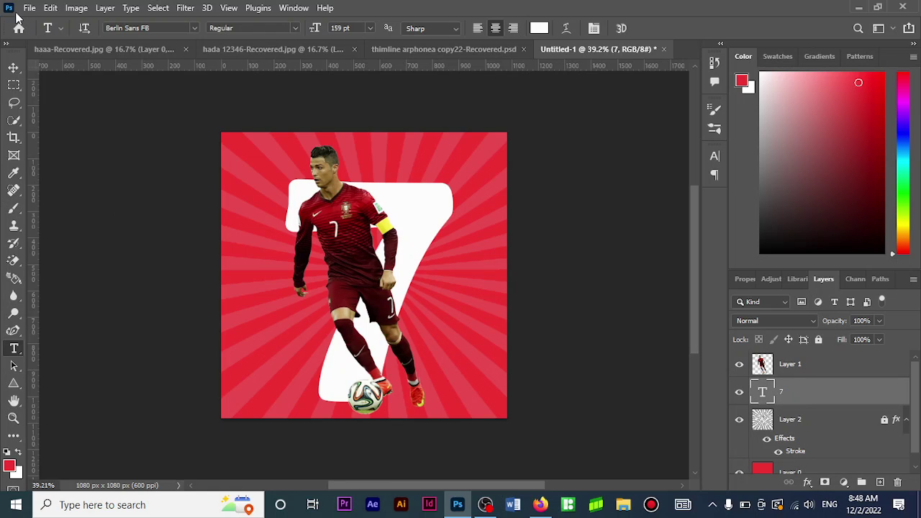
click(13, 68)
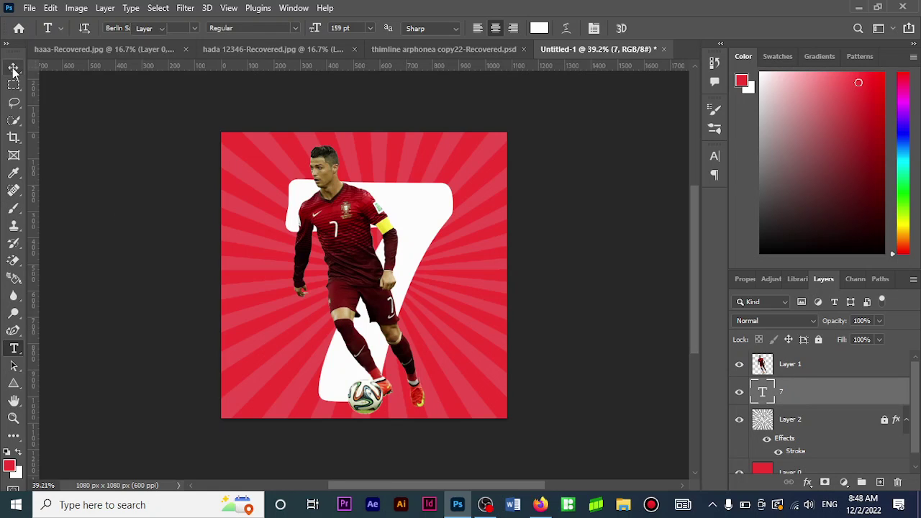
Step: Zoom in and out to check the layer order, then select Layer 1
click(13, 418)
click(376, 274)
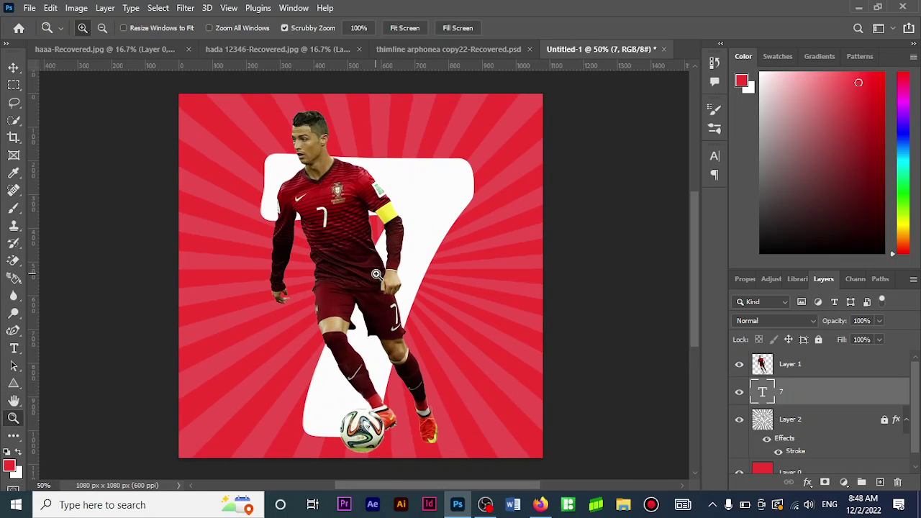
click(376, 274)
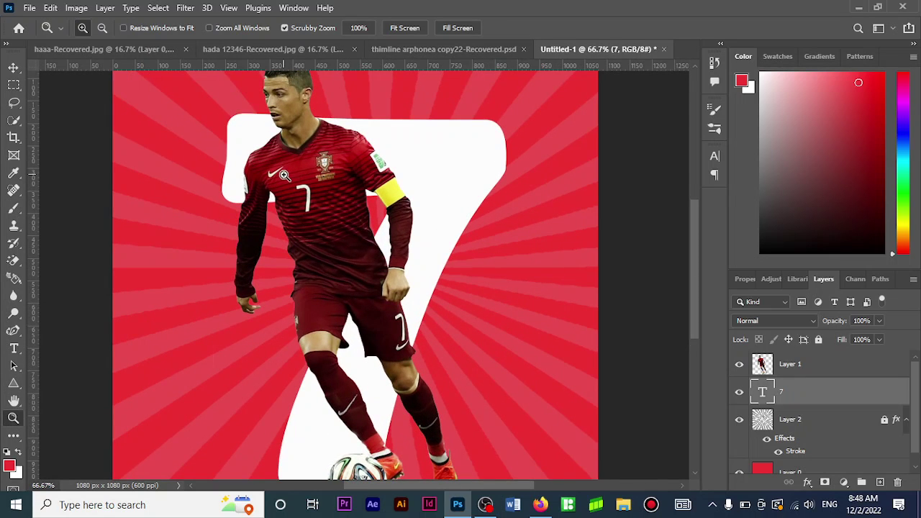
alt+click(288, 180)
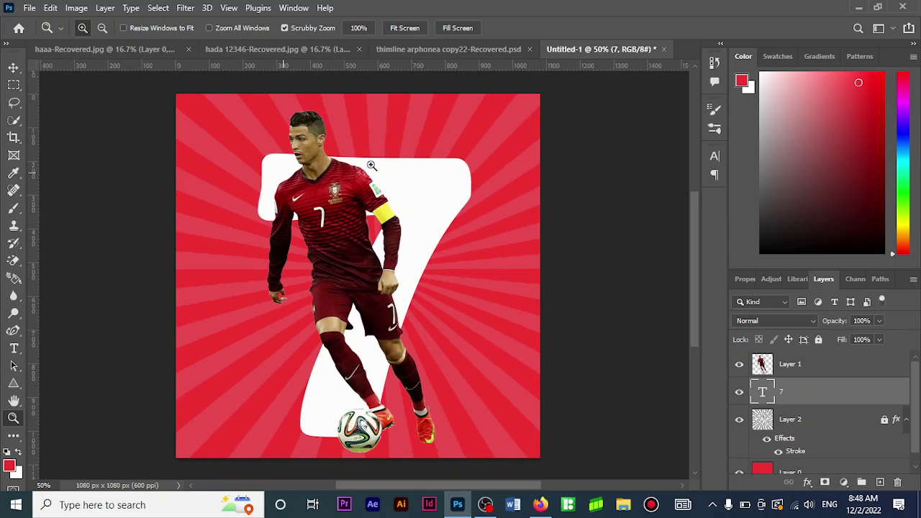
click(391, 187)
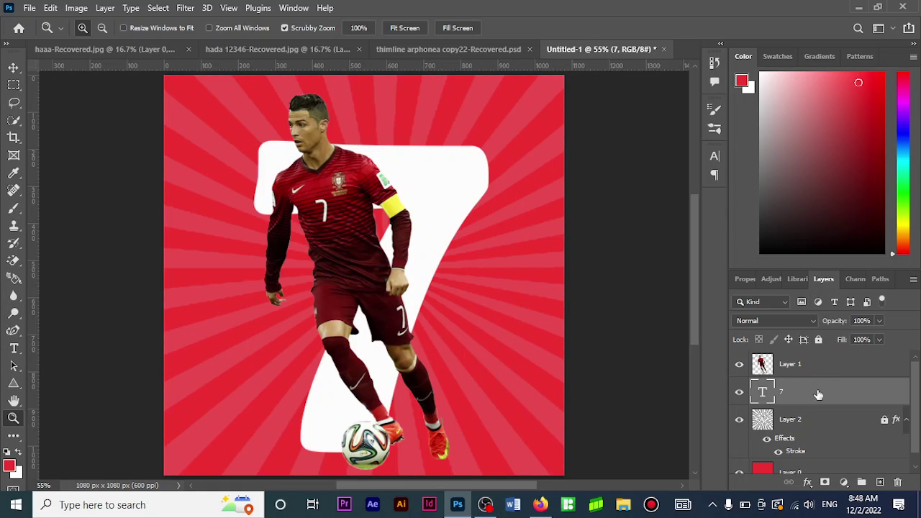
click(796, 365)
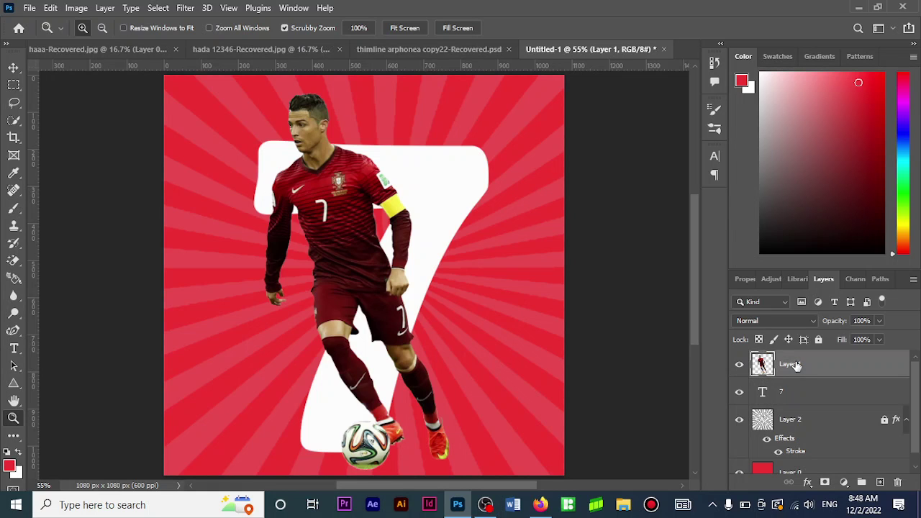
Step: Clip Layer 1 to the 7 text layer, then test-move the player and undo the move
right_click(795, 366)
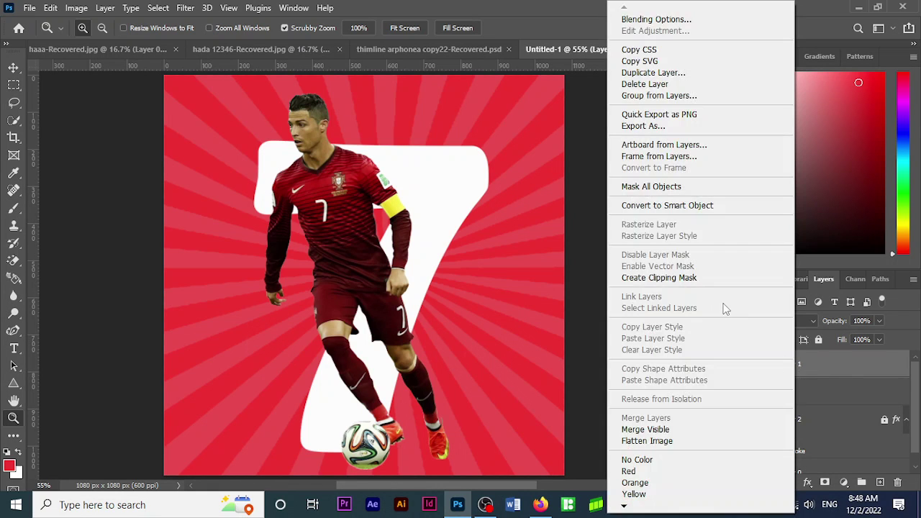
click(668, 285)
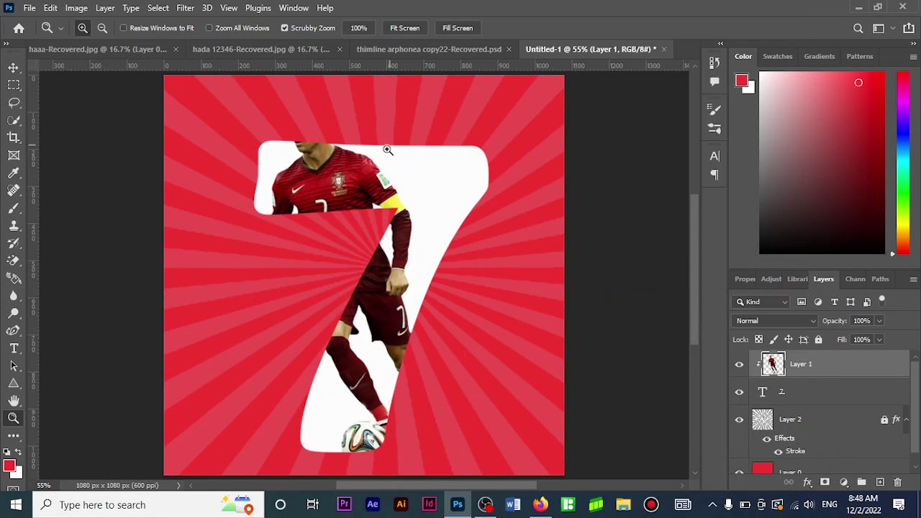
click(14, 69)
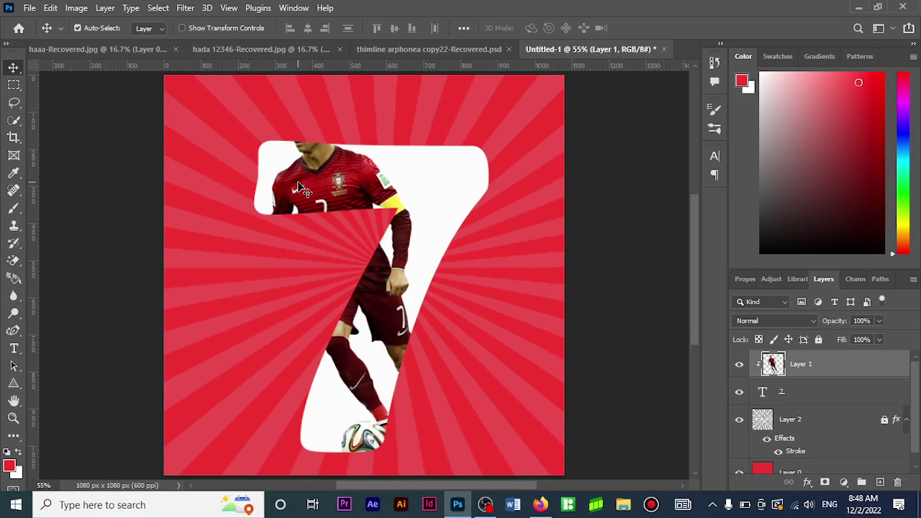
mouse_move(303, 189)
mouse_down()
mouse_move(367, 172)
mouse_move(330, 160)
mouse_up()
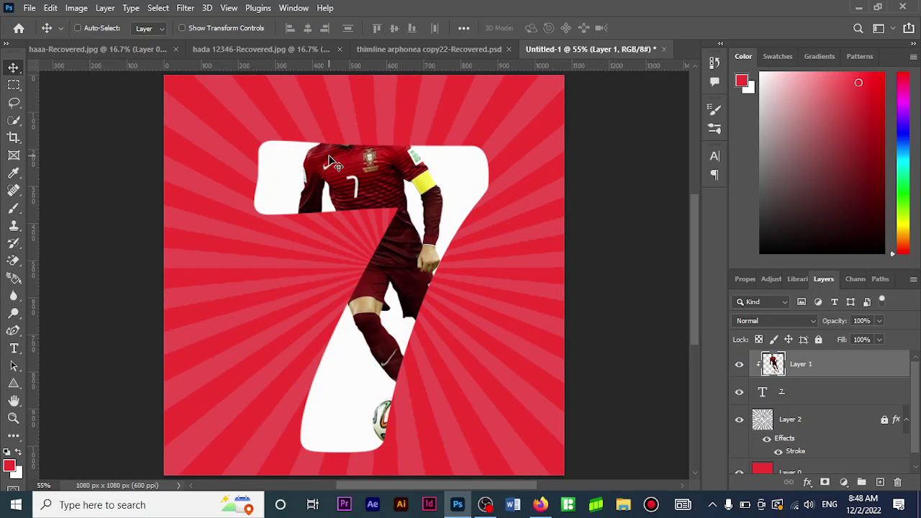
key(ctrl+z)
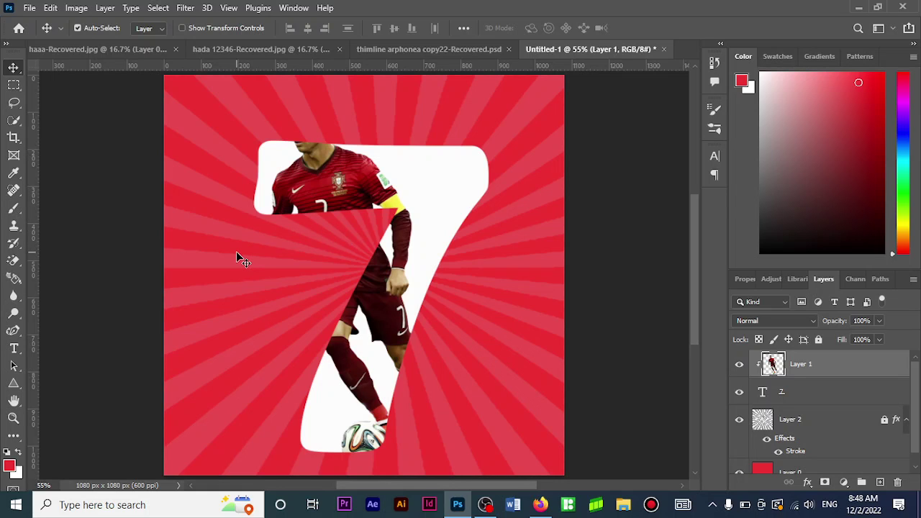
Step: Release the clipping mask with Ctrl+Alt+G and duplicate Layer 1 as 'Layer 1 copy'
key(ctrl+alt+g)
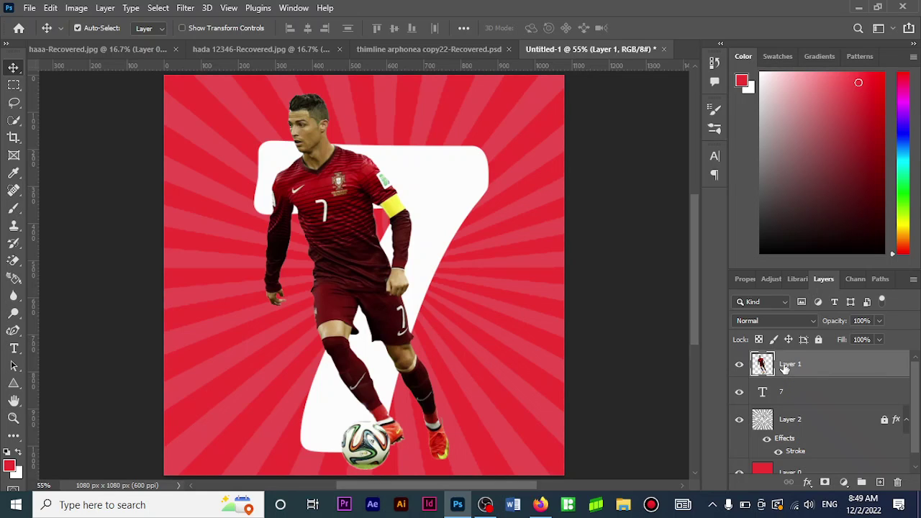
key(ctrl)
key(ctrl+j)
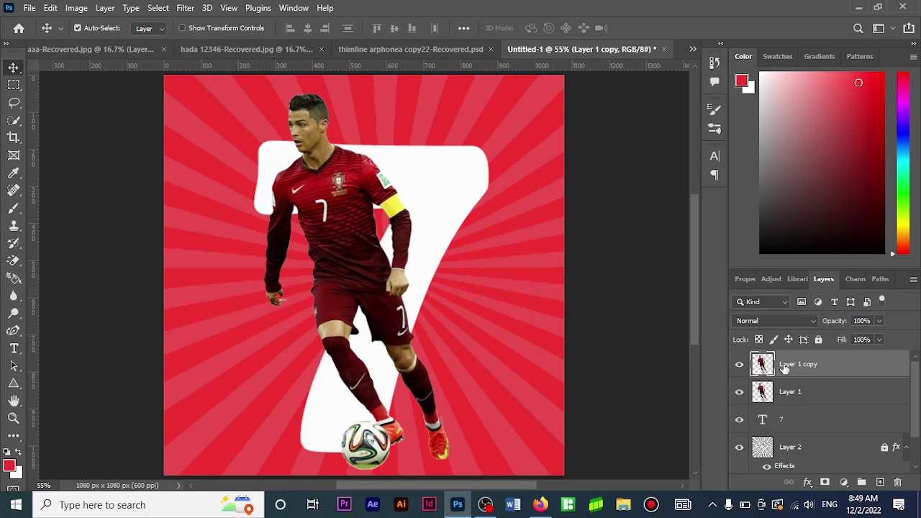
Step: Clip the original Layer 1 to the 7 text, then select Layer 1 copy
click(788, 399)
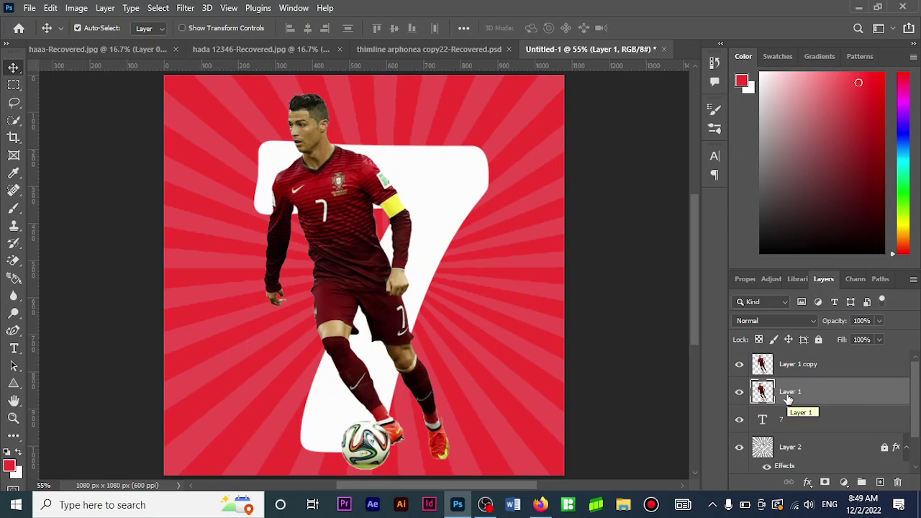
right_click(788, 398)
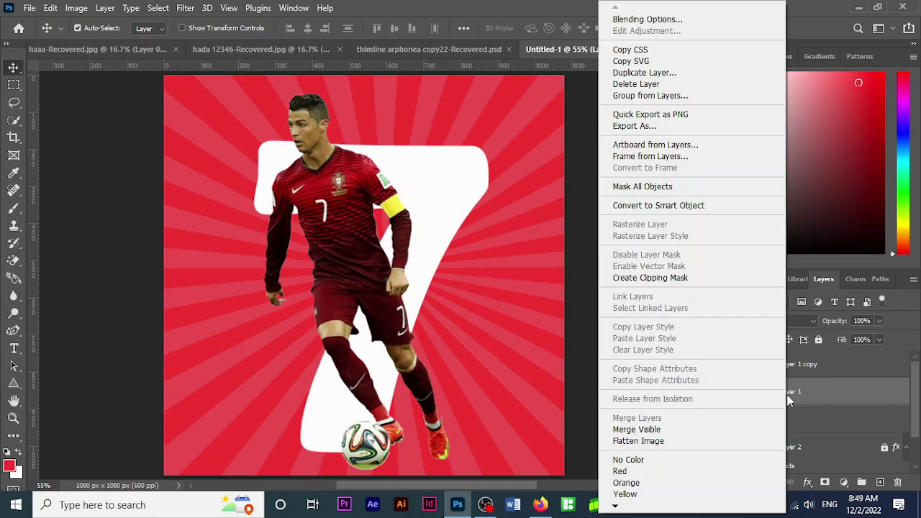
click(666, 284)
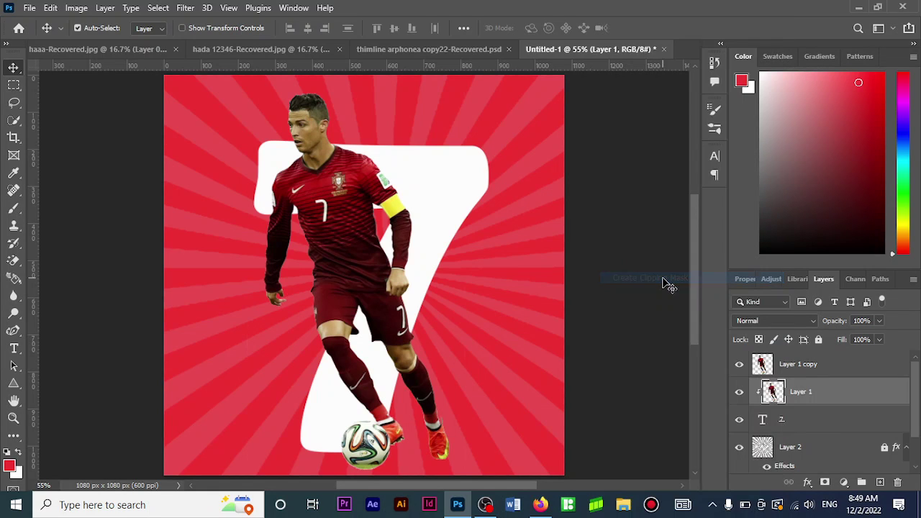
click(795, 364)
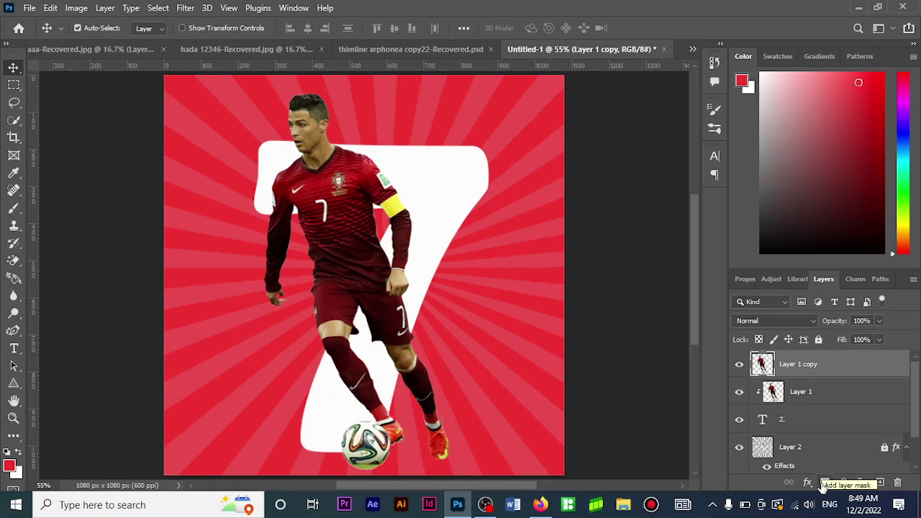
Step: Add a layer mask to Layer 1 copy and invert it to black with Ctrl+I
click(825, 483)
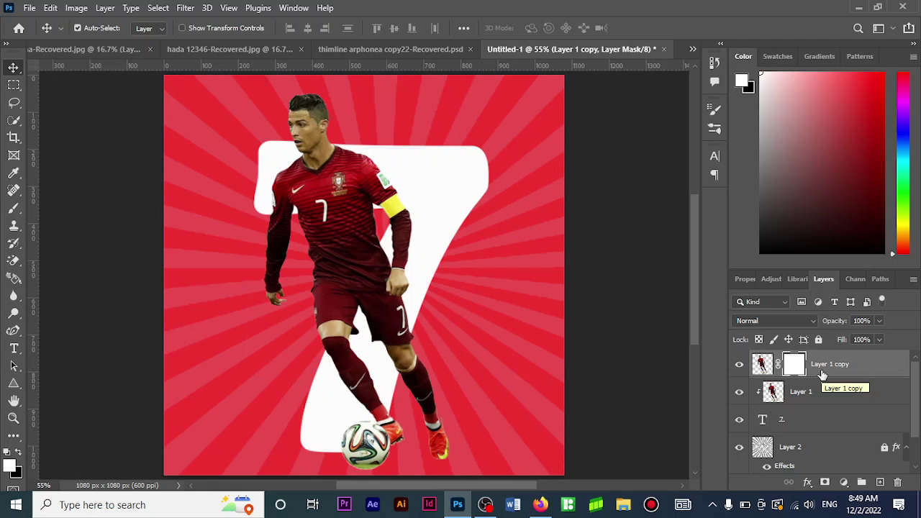
key(ctrl)
key(ctrl+i)
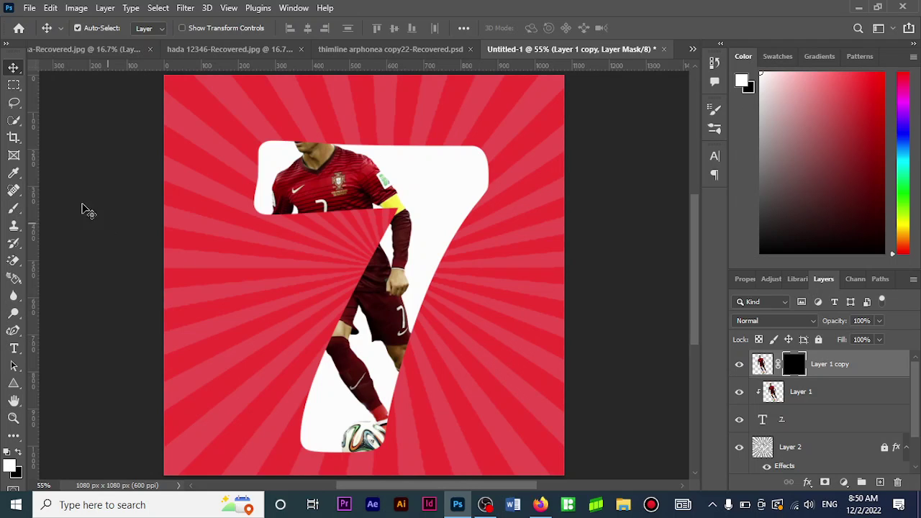
Step: Set the Brush tool to 99% opacity and zoom in on the player's upper body
click(13, 208)
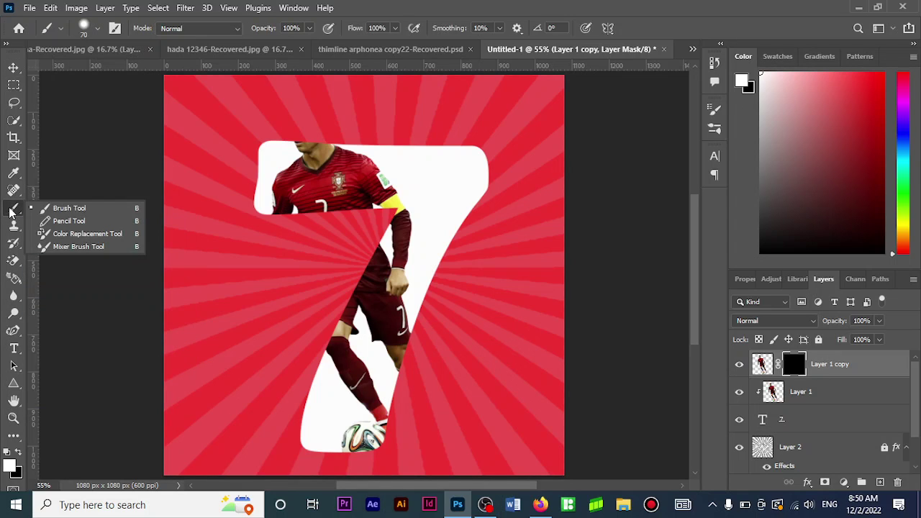
click(291, 28)
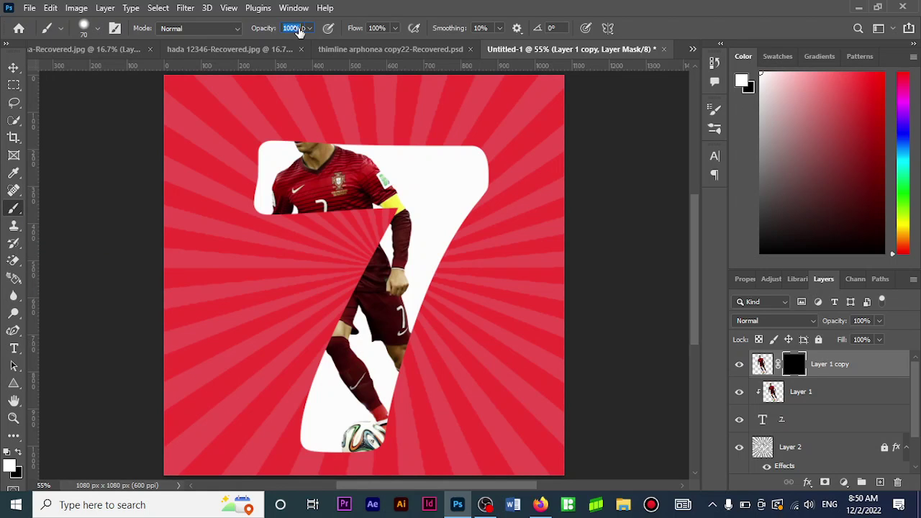
key(Down)
key(Return)
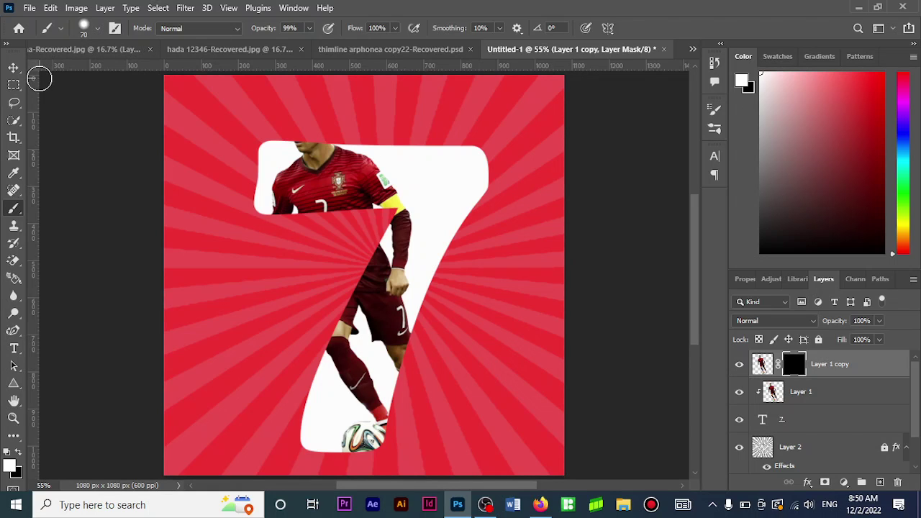
click(13, 419)
click(319, 121)
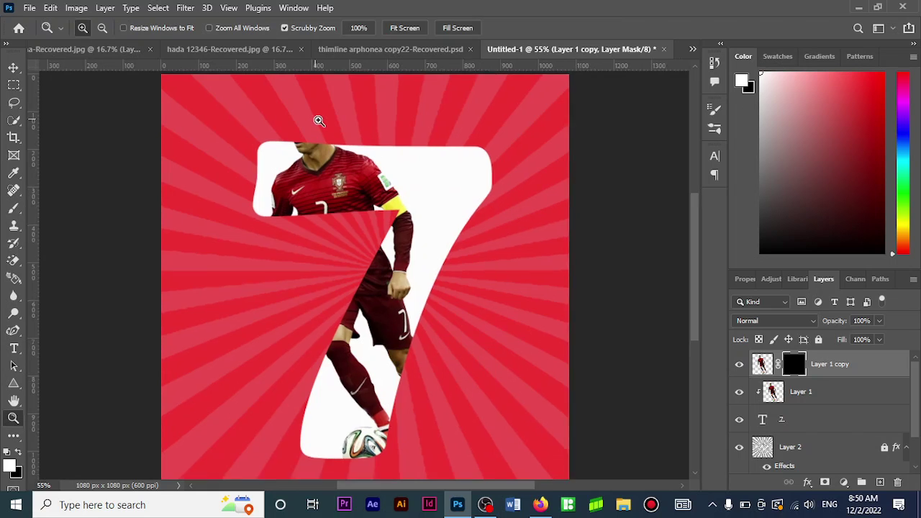
click(318, 121)
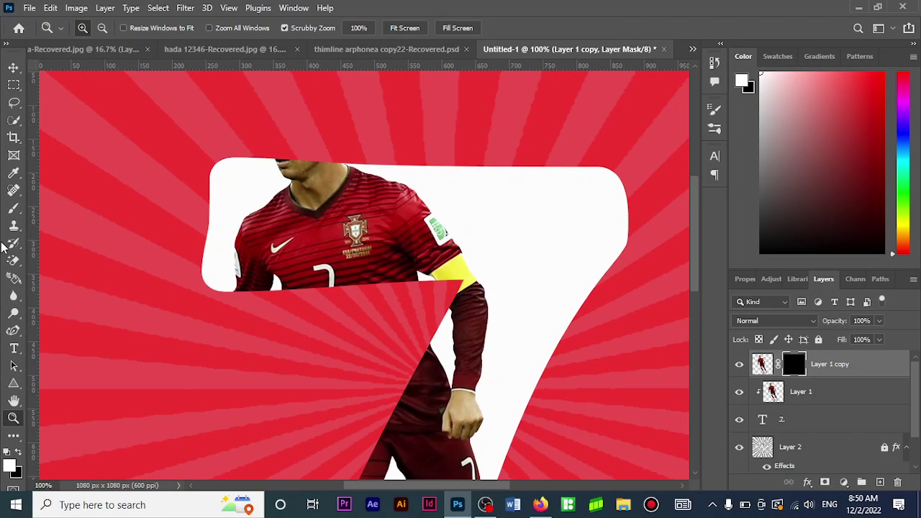
Step: Paint white on Layer 1 copy's mask over the head, left arm and right leg
click(13, 208)
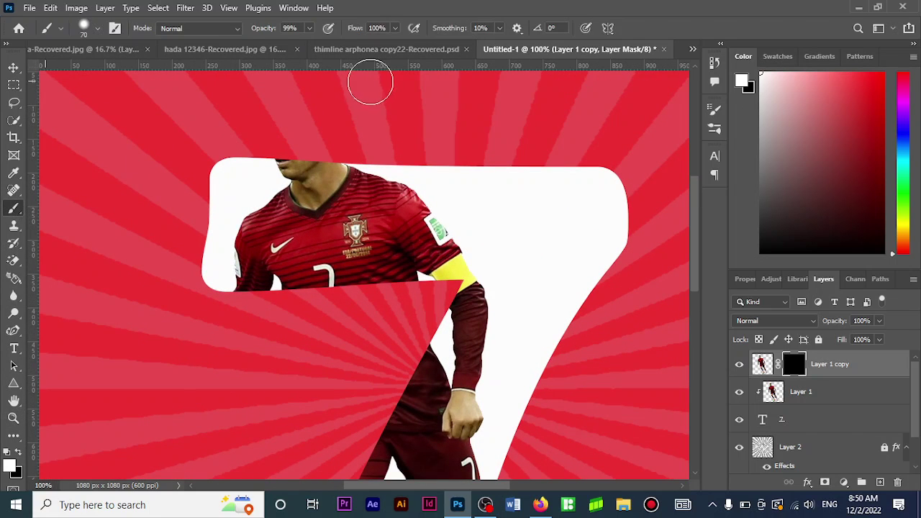
mouse_move(285, 127)
mouse_down()
mouse_move(327, 125)
mouse_move(262, 120)
mouse_move(312, 113)
mouse_move(312, 152)
mouse_up()
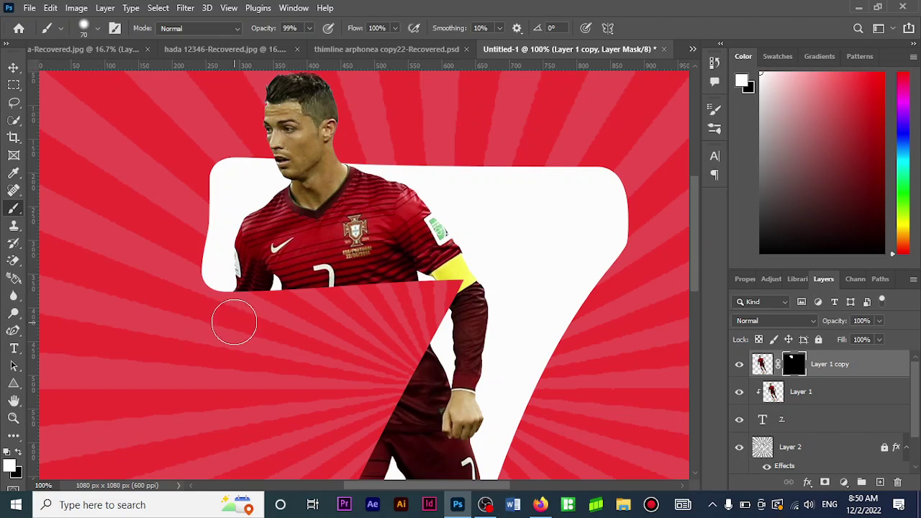
mouse_move(235, 319)
mouse_down()
mouse_move(245, 311)
mouse_move(226, 440)
mouse_move(255, 427)
mouse_move(247, 448)
mouse_move(221, 455)
mouse_up()
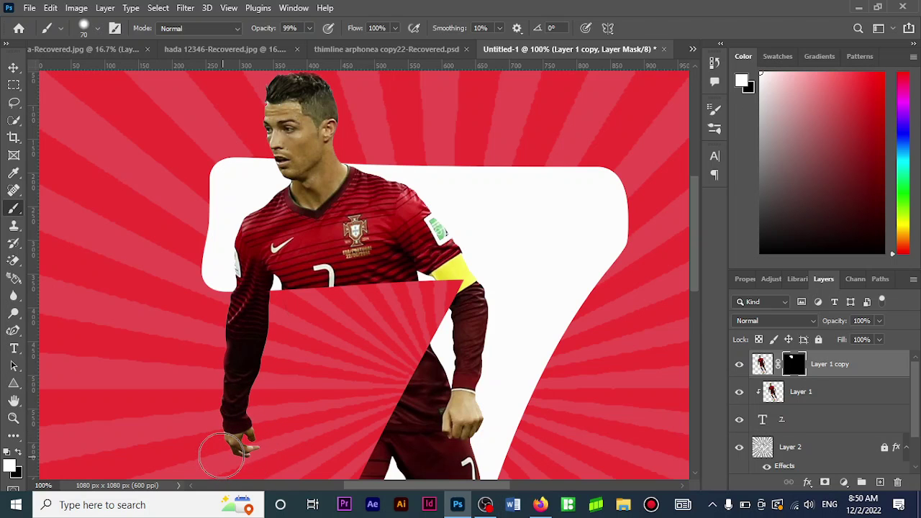
drag(696, 270, 702, 347)
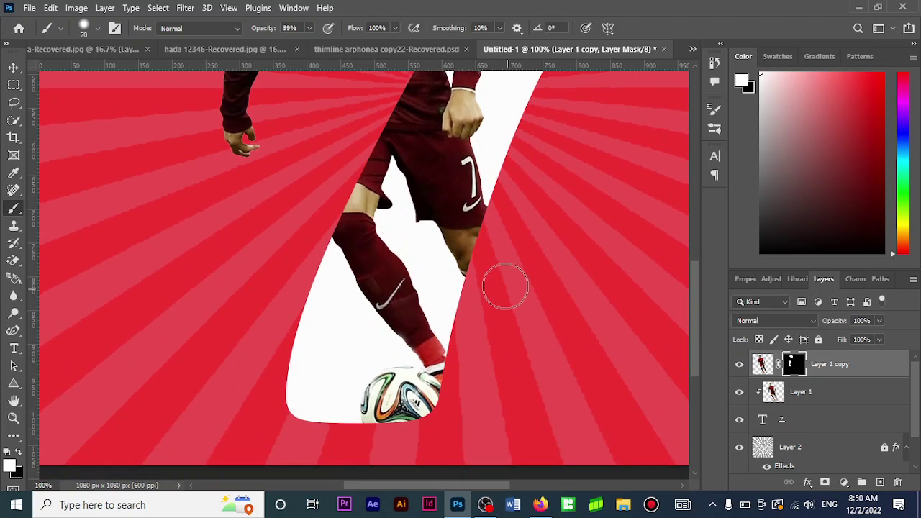
mouse_move(487, 271)
mouse_down()
mouse_move(507, 306)
mouse_move(503, 230)
mouse_move(489, 280)
mouse_move(583, 374)
mouse_move(503, 410)
mouse_move(559, 427)
mouse_move(540, 335)
mouse_move(499, 341)
mouse_move(524, 337)
mouse_move(545, 426)
mouse_up()
key(ctrl+0)
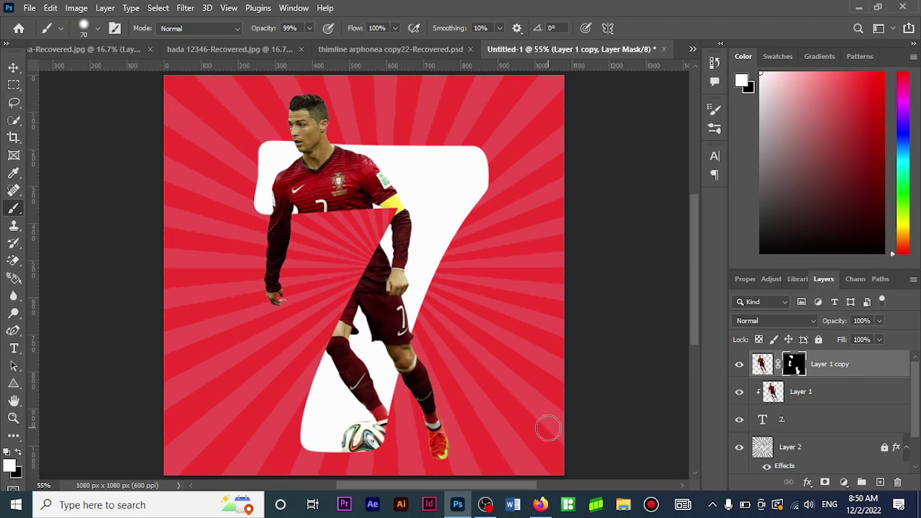
click(14, 67)
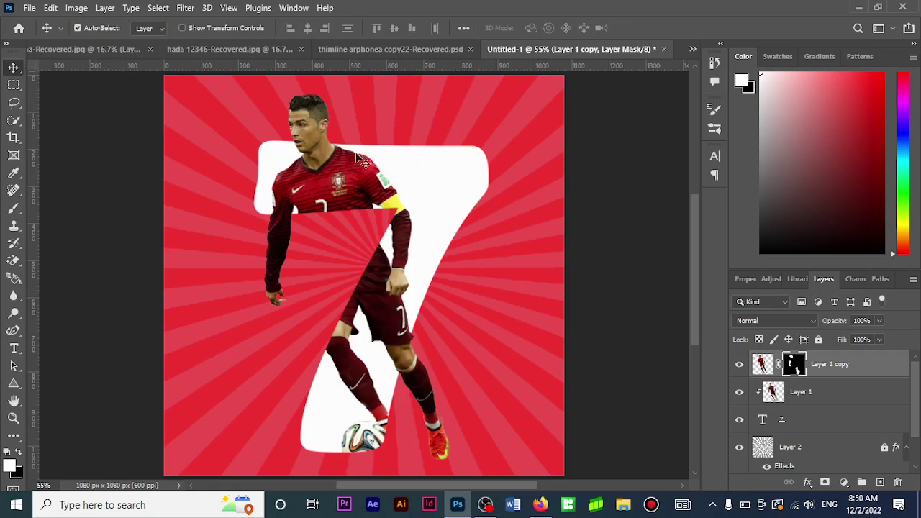
click(739, 364)
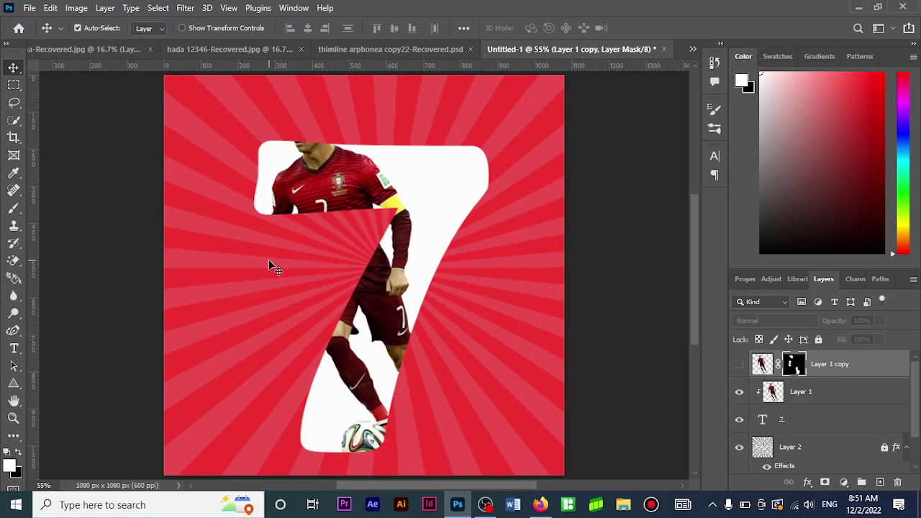
click(740, 365)
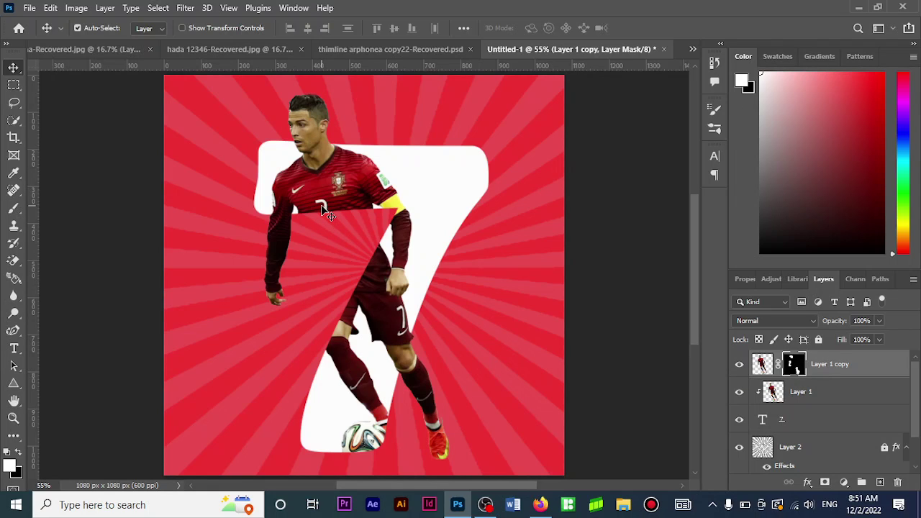
click(742, 365)
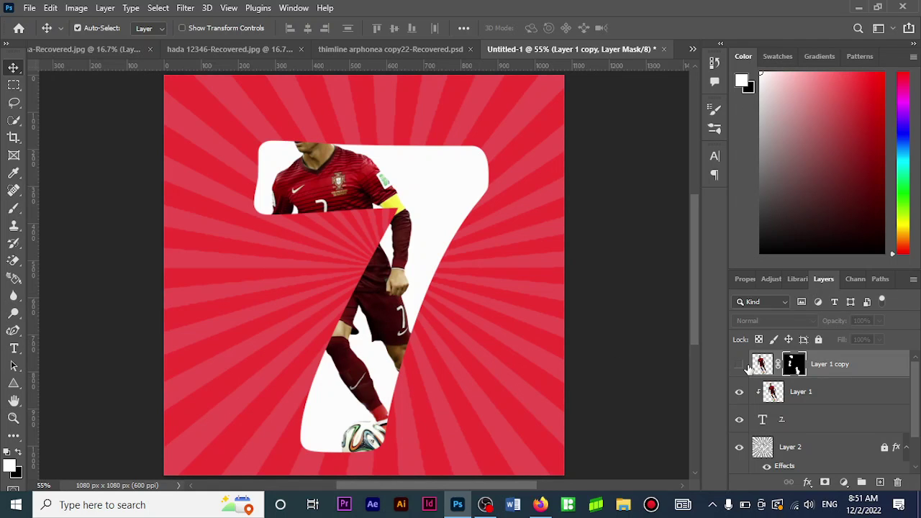
click(740, 395)
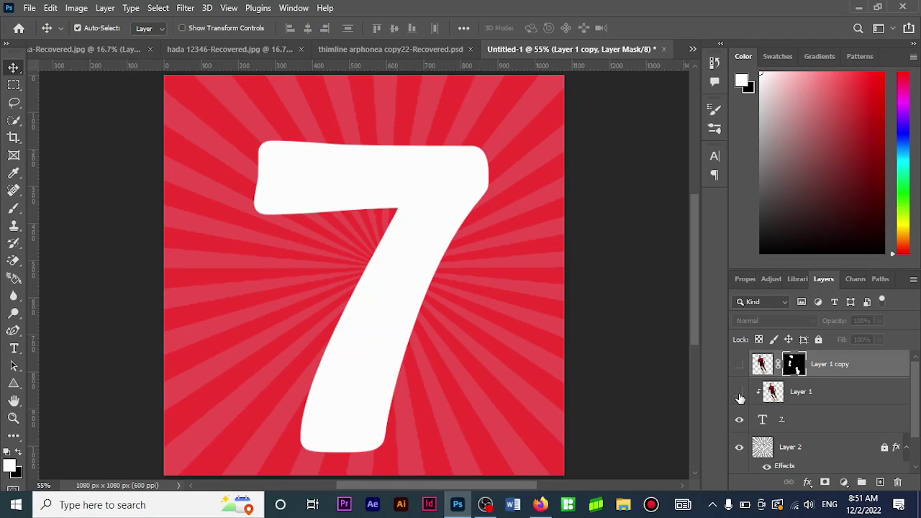
click(741, 396)
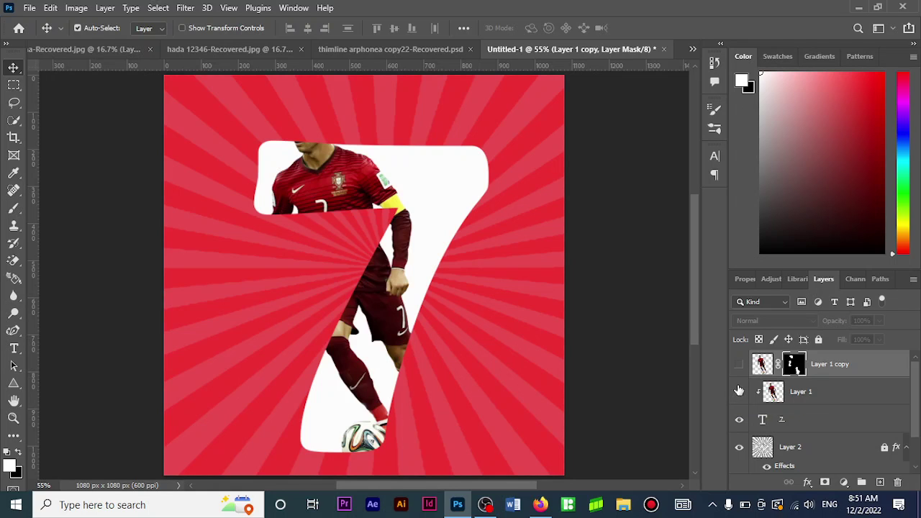
click(740, 365)
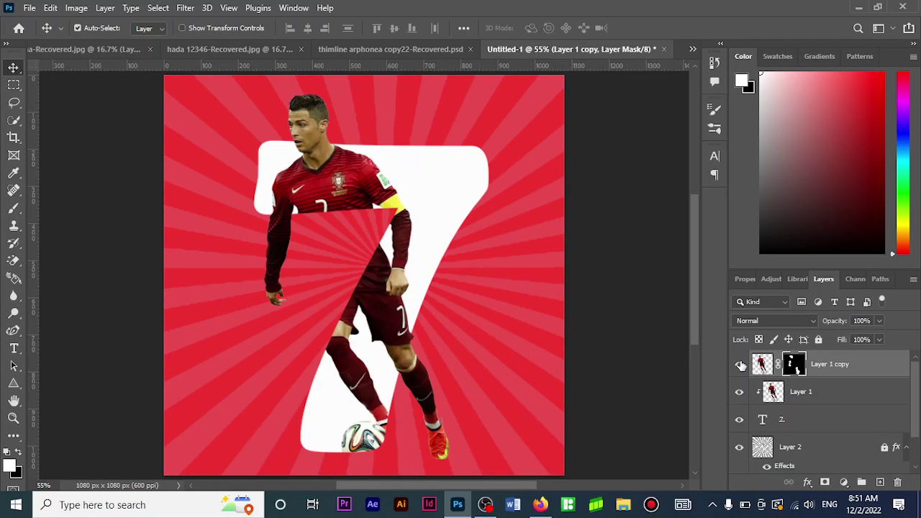